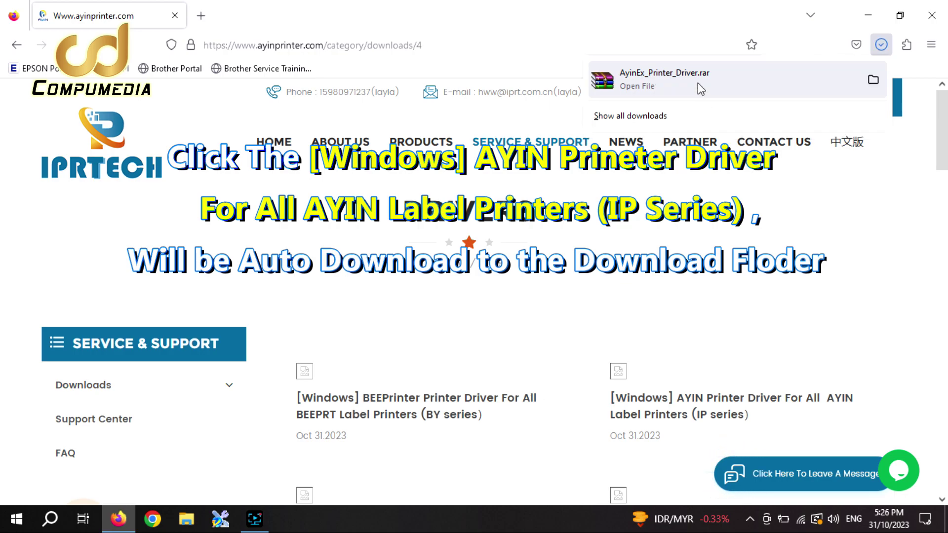
# Show the downloaded AyinEx_Printer_Driver archive in its folder and extract it to Downloads\AyinEx_Printer_Driver.
pyautogui.click(873, 80)
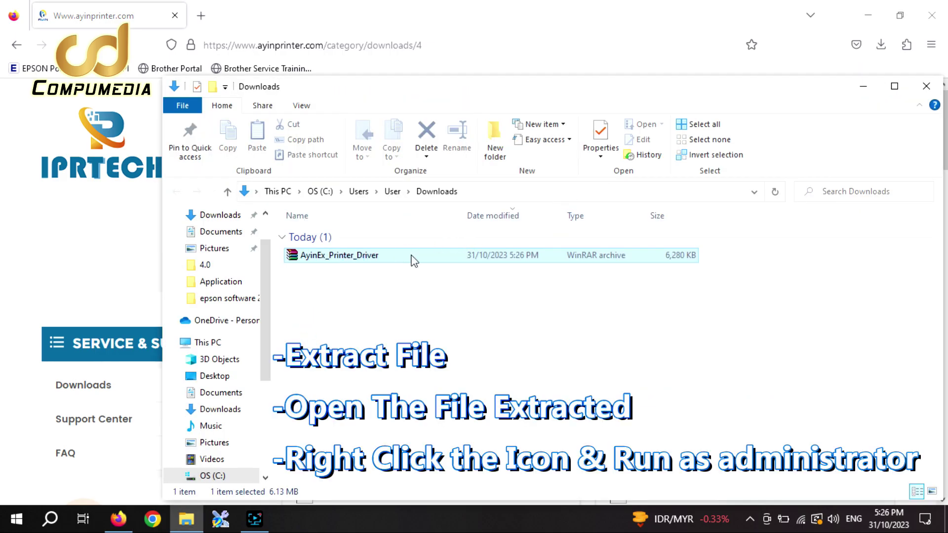
pyautogui.doubleClick(341, 257)
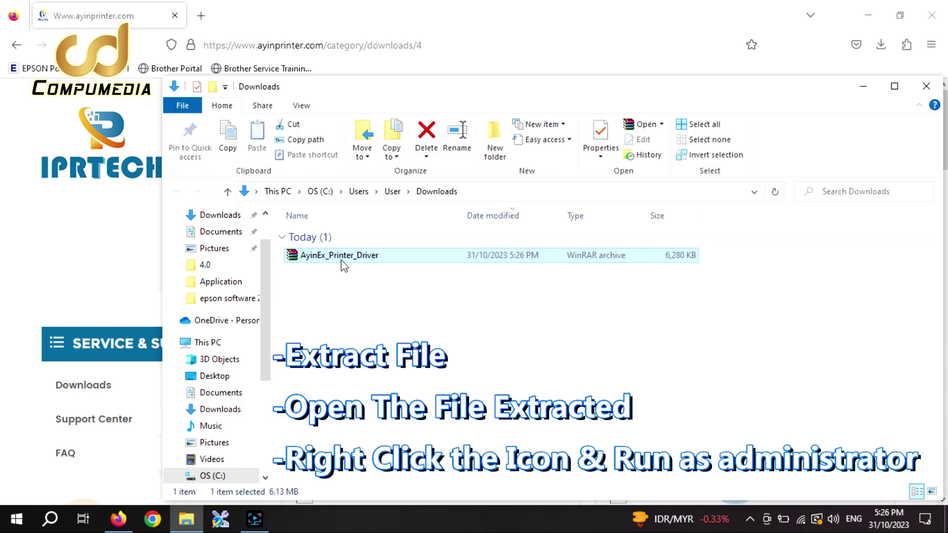
pyautogui.rightClick(340, 258)
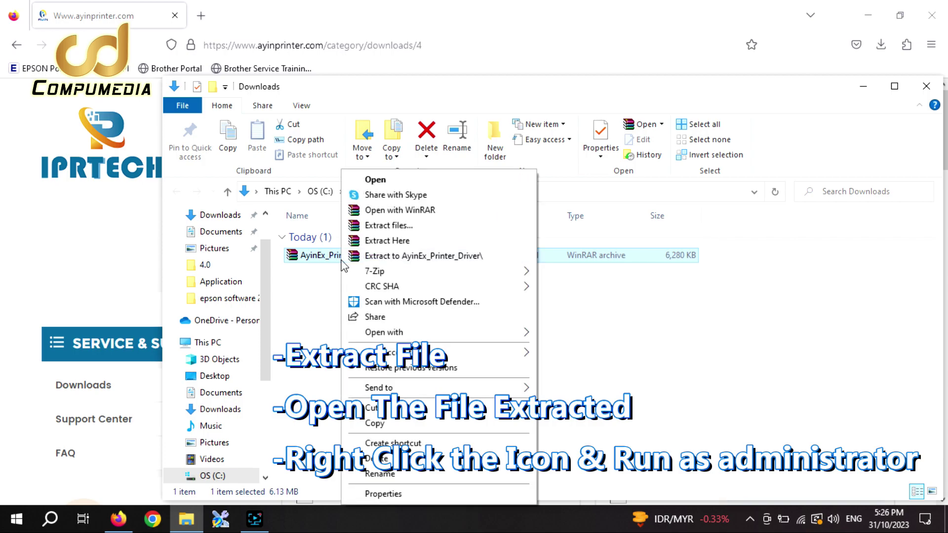
pyautogui.click(383, 238)
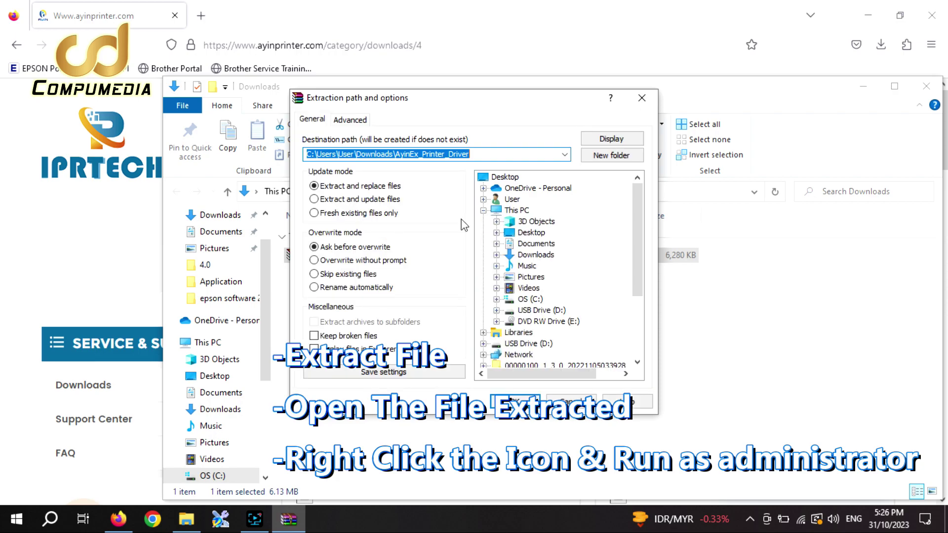
pyautogui.click(515, 400)
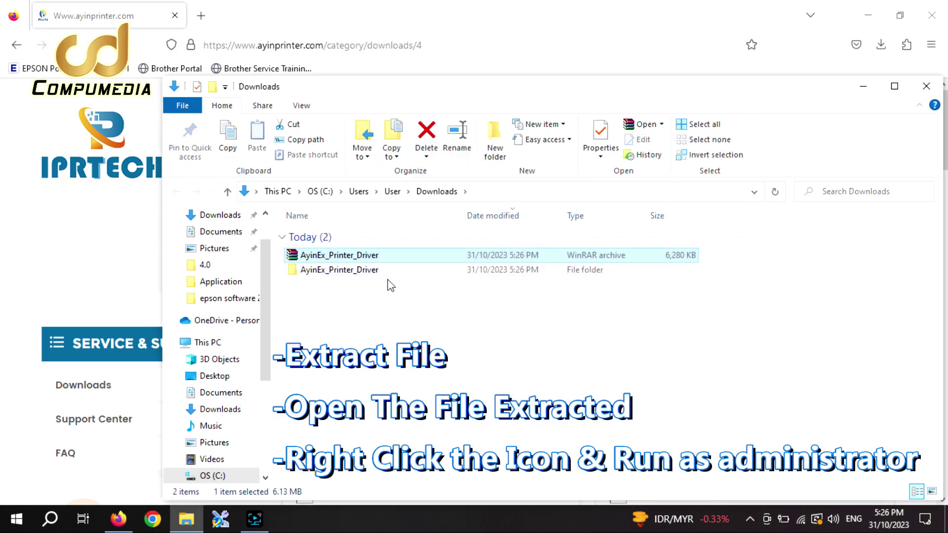
# Open the extracted AyinEx_Printer_Driver folder and run AyinEx_Printer_Driver_3.0.1.440_new as administrator.
pyautogui.click(352, 276)
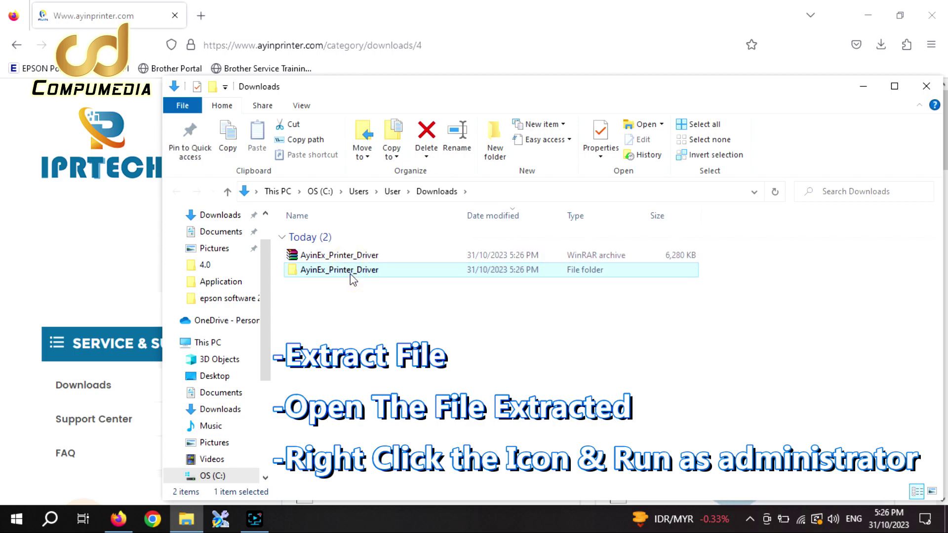
pyautogui.doubleClick(352, 270)
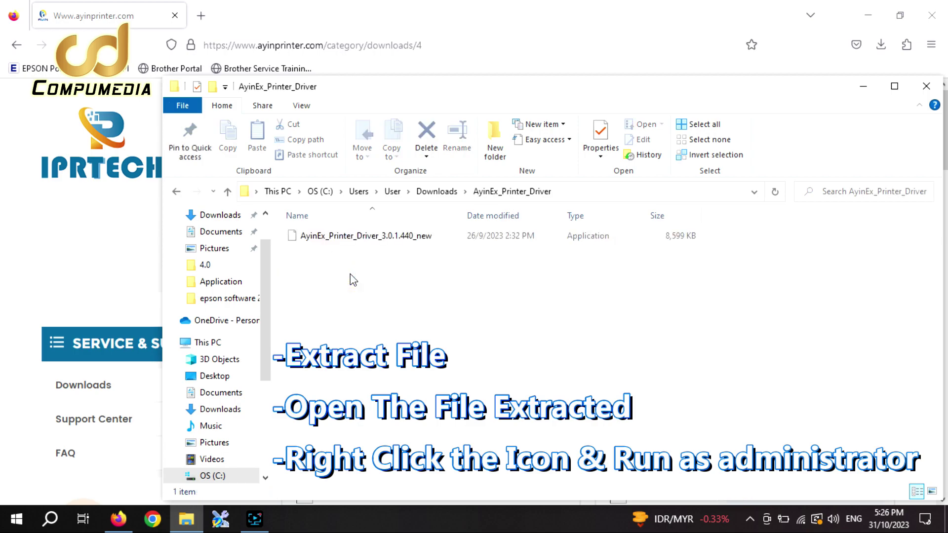
pyautogui.rightClick(317, 241)
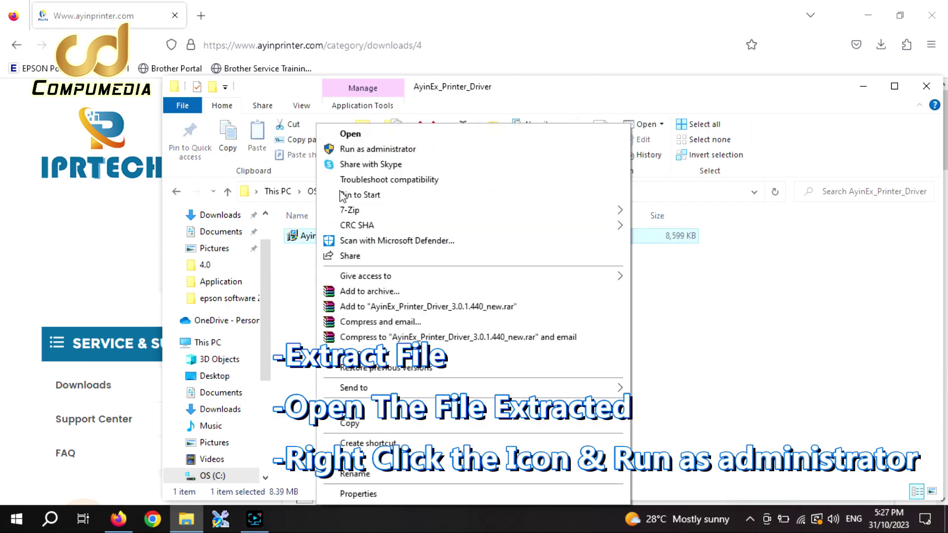
pyautogui.click(371, 149)
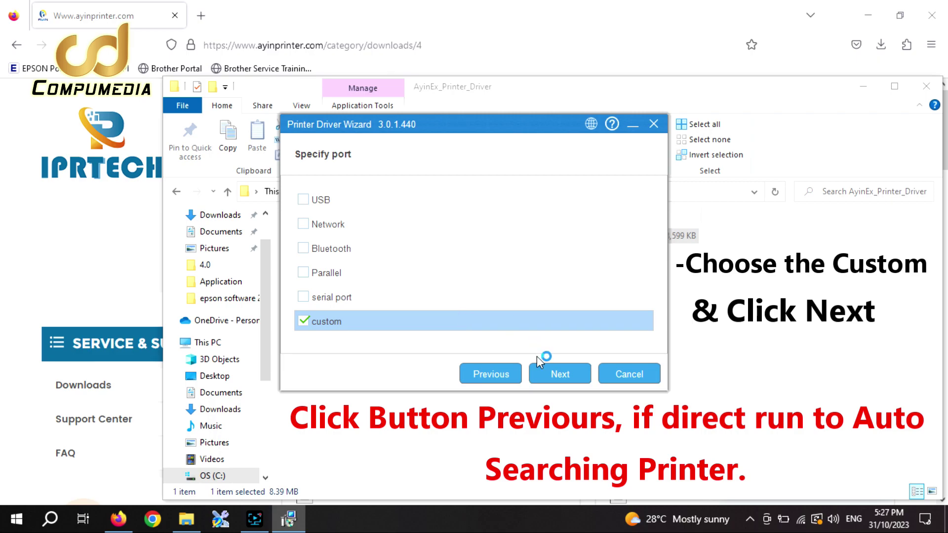
# Proceed with the custom port type and choose AD240-bt as the printer model in the driver wizard.
pyautogui.click(546, 375)
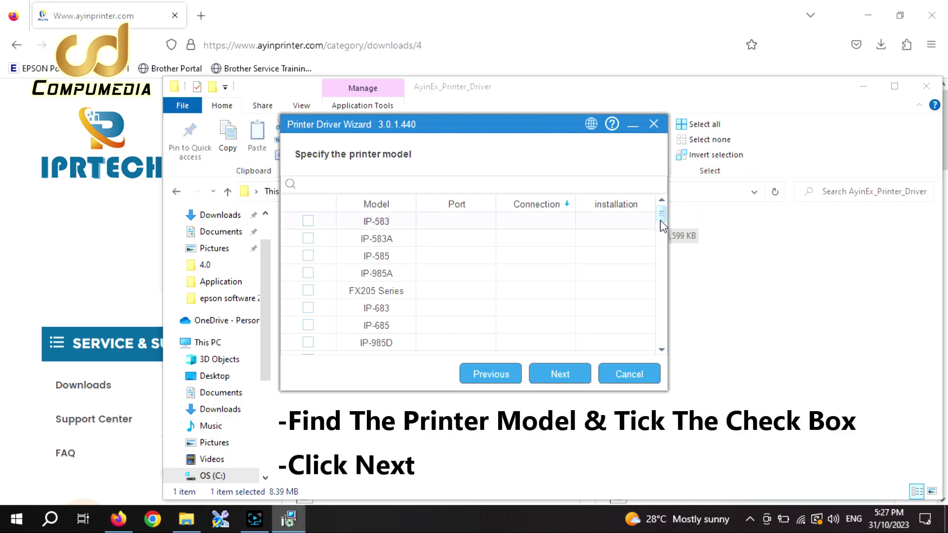
pyautogui.moveTo(660, 221); pyautogui.dragTo(663, 300)
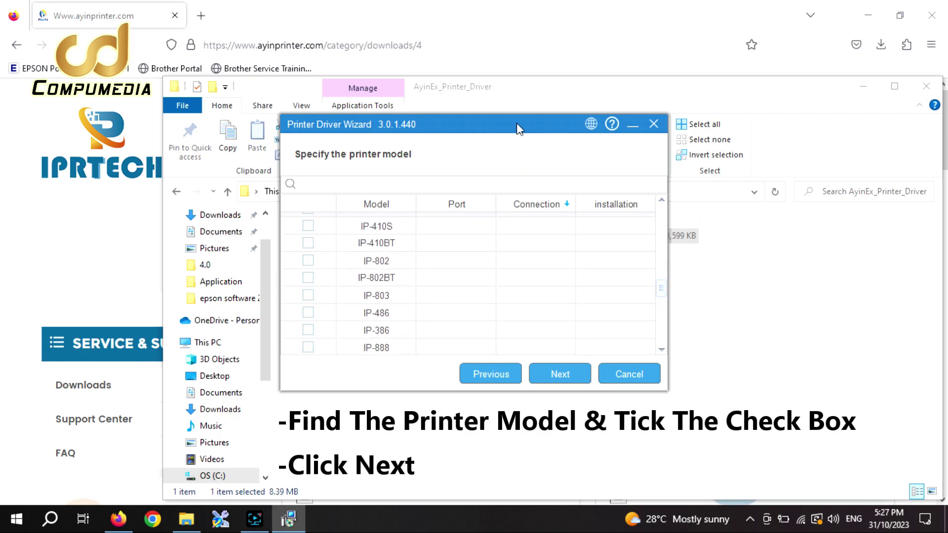
pyautogui.moveTo(516, 127); pyautogui.dragTo(269, 127)
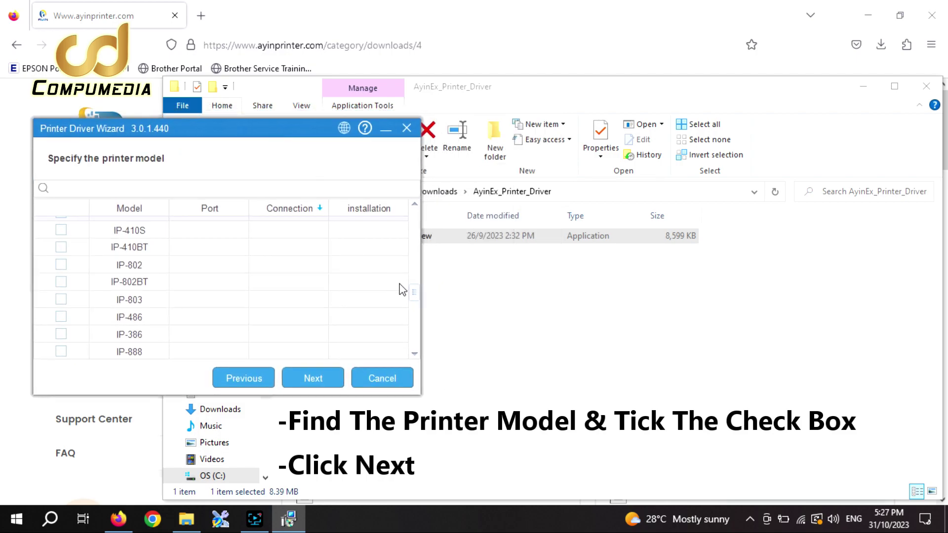
pyautogui.moveTo(413, 295); pyautogui.dragTo(413, 329)
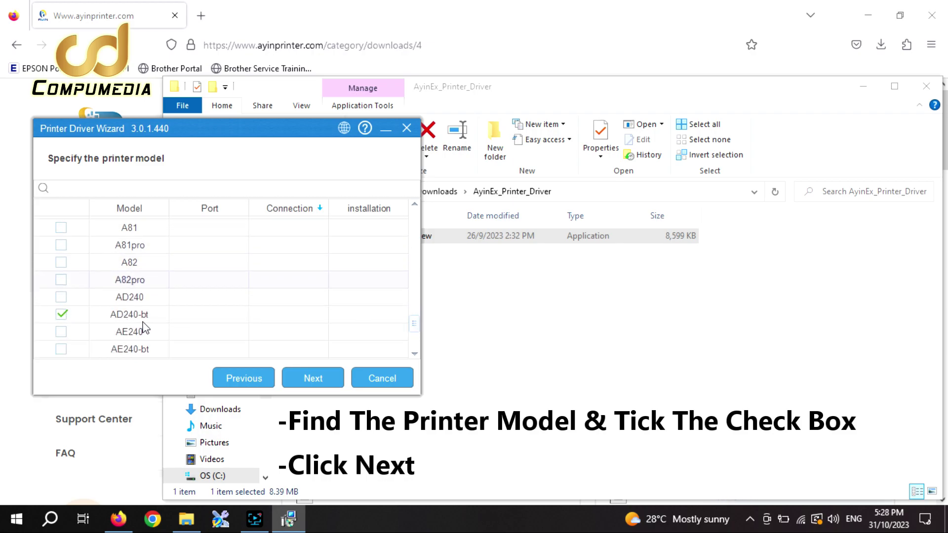
pyautogui.click(114, 318)
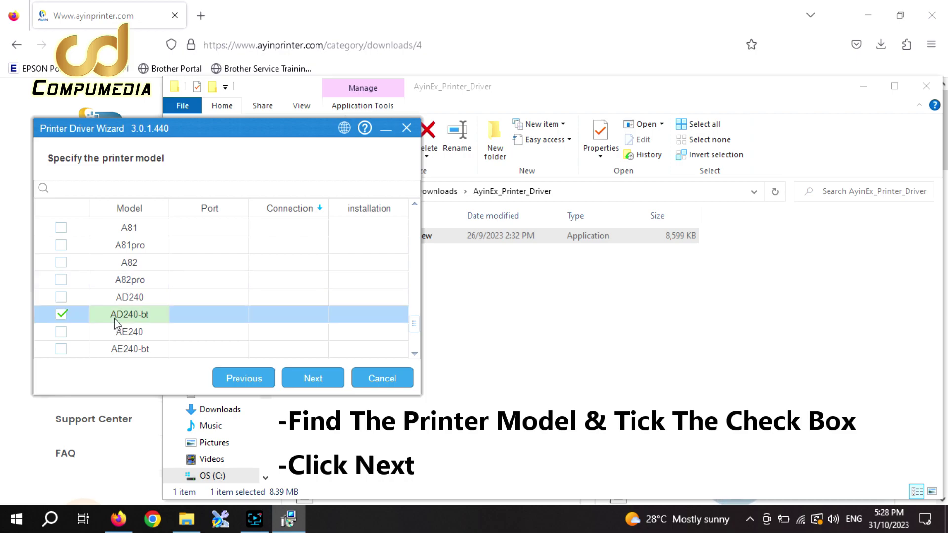
pyautogui.click(321, 385)
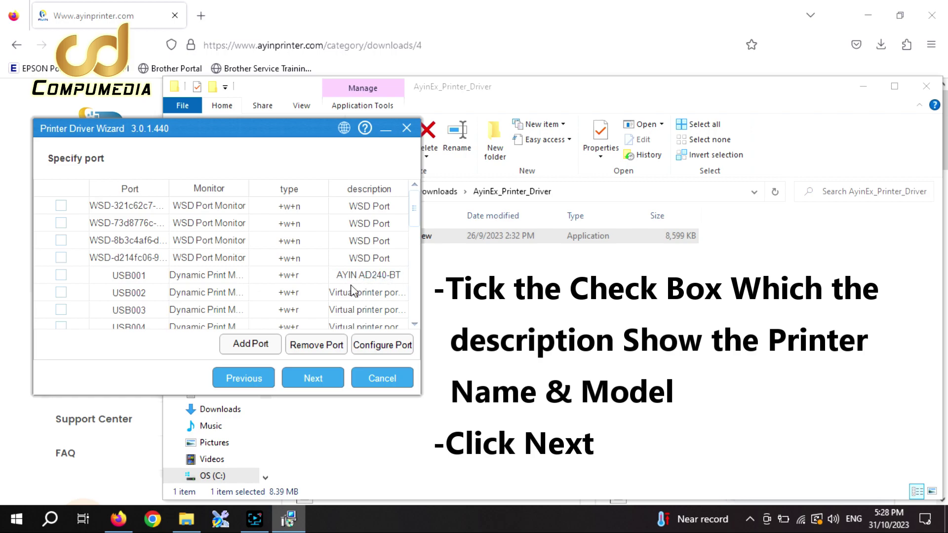
# Assign the USB001 port described as AYIN AD240-BT and turn off using this printer as default.
pyautogui.click(62, 275)
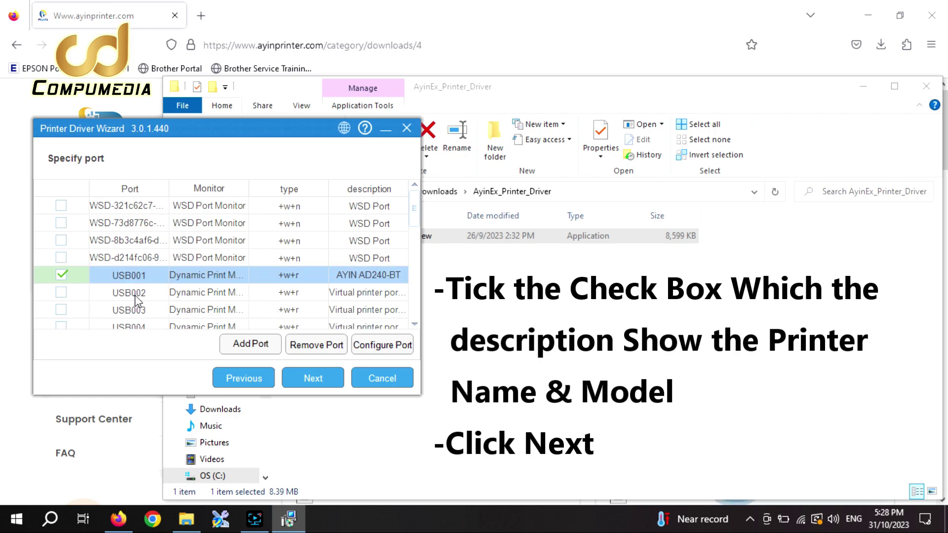
pyautogui.click(297, 385)
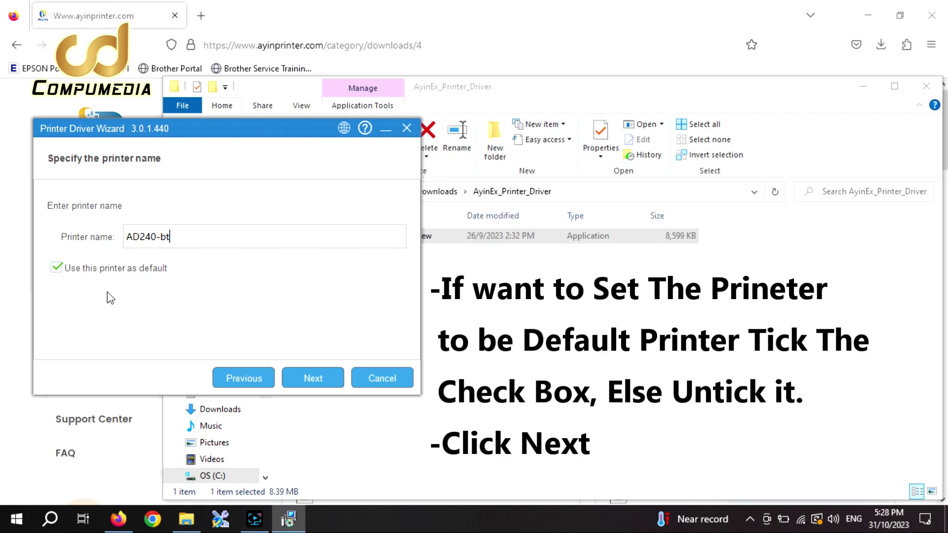
pyautogui.click(110, 271)
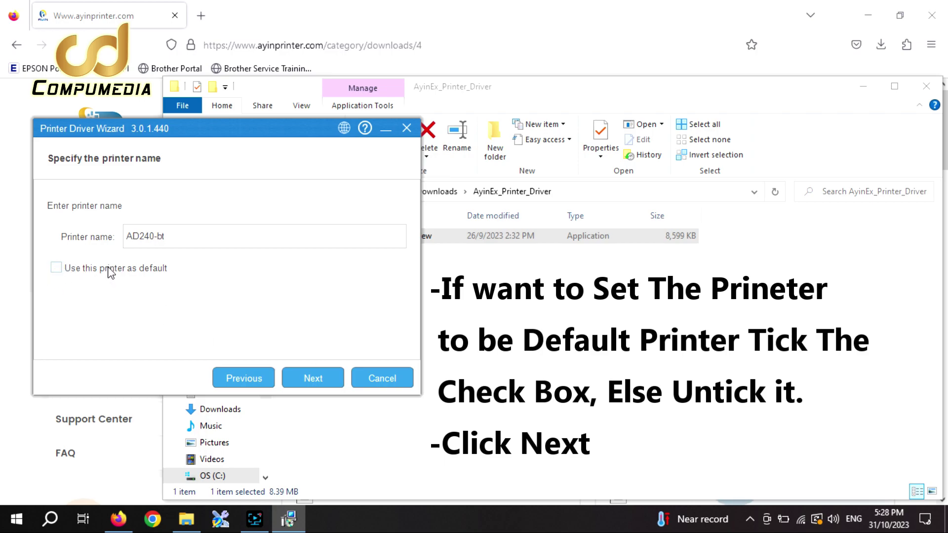
pyautogui.click(319, 381)
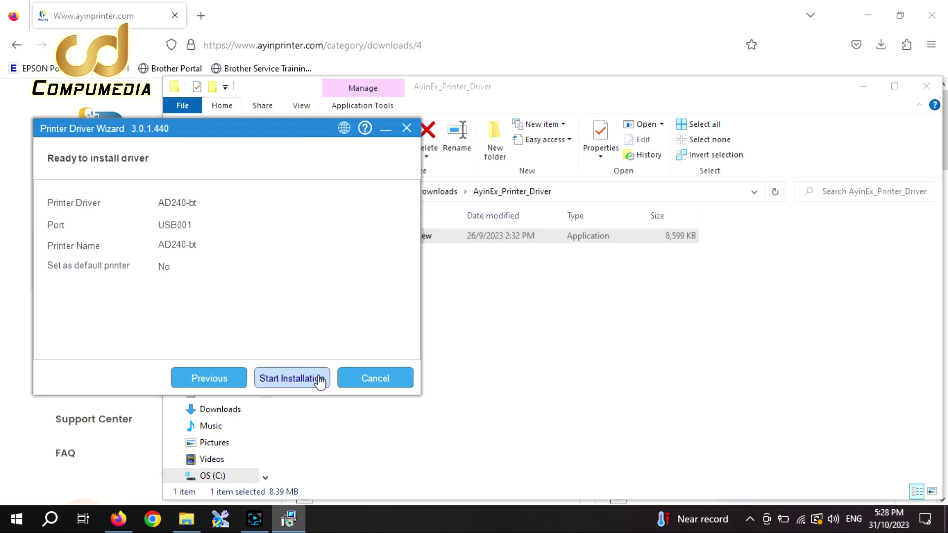
# Install the AD240-bt printer driver and close the wizard once installation is complete.
pyautogui.click(285, 386)
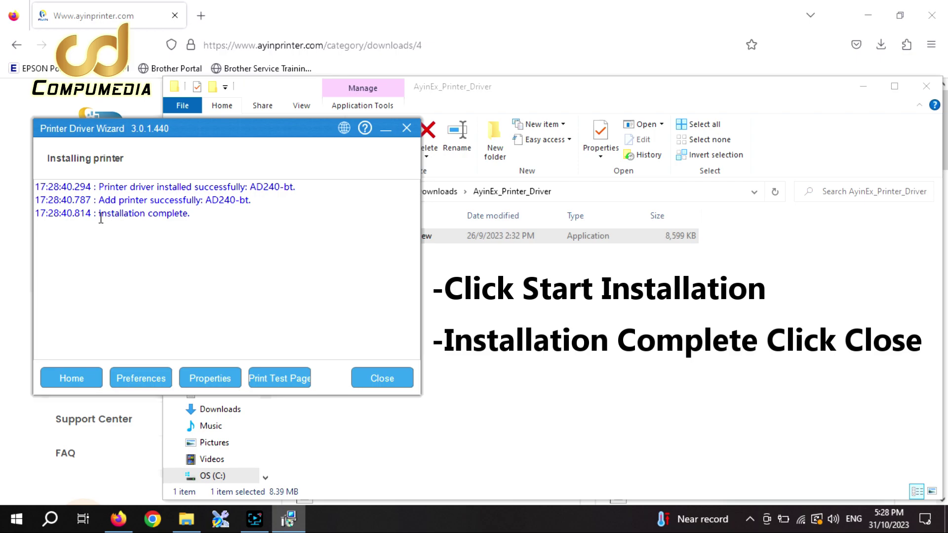
pyautogui.moveTo(111, 216); pyautogui.dragTo(197, 217)
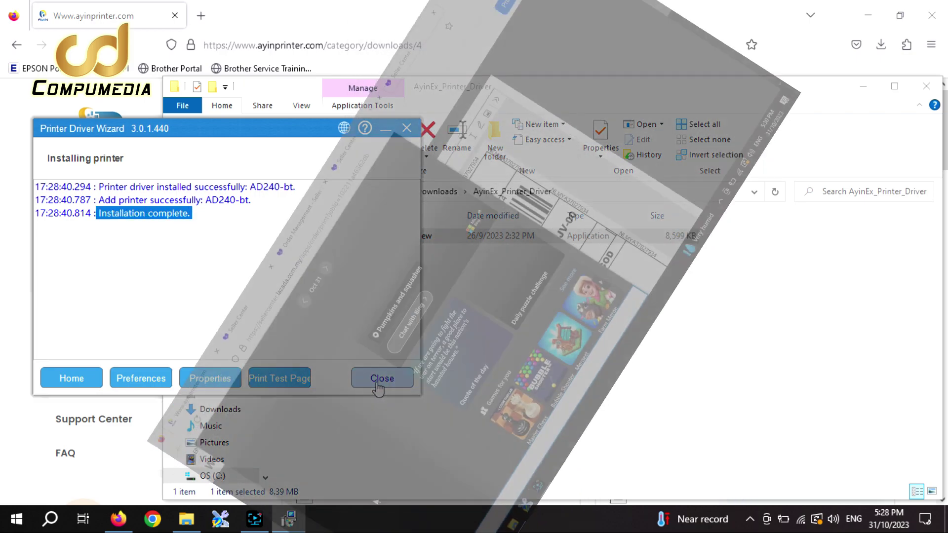
pyautogui.click(384, 383)
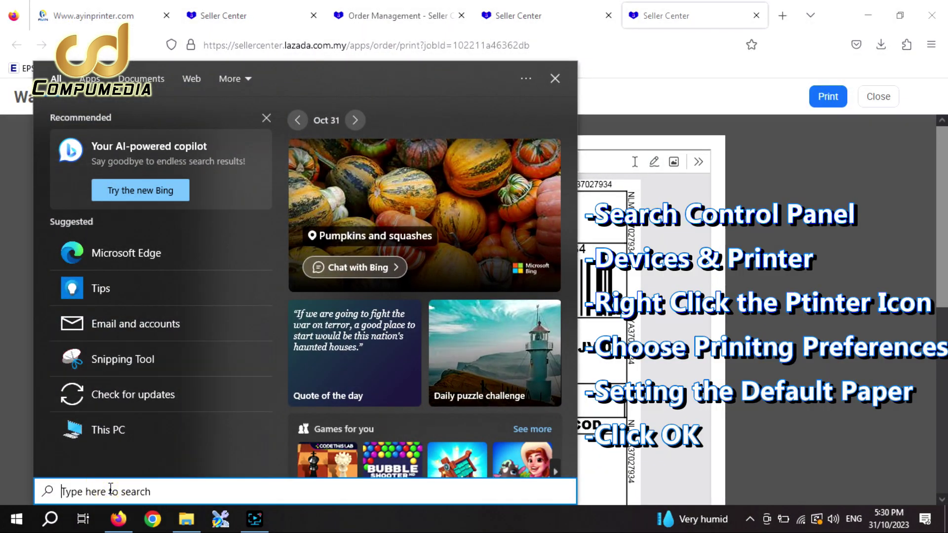
# Search Windows for "control", open Control Panel and go to Devices and Printers.
pyautogui.write('control')
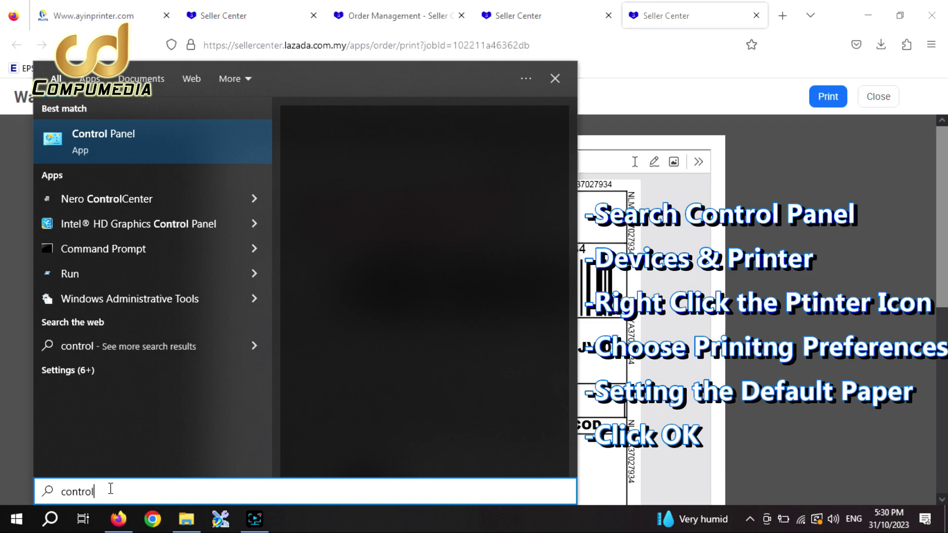
pyautogui.click(106, 138)
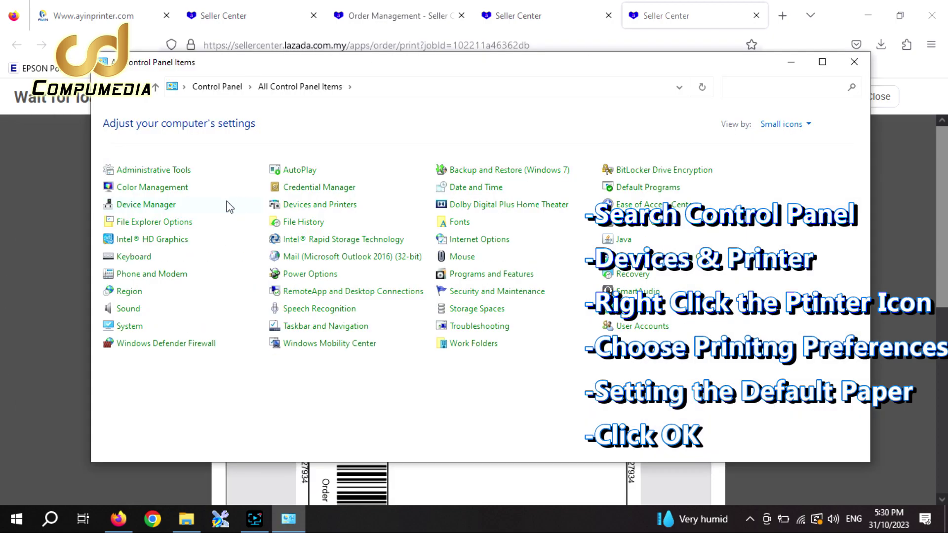
pyautogui.click(275, 216)
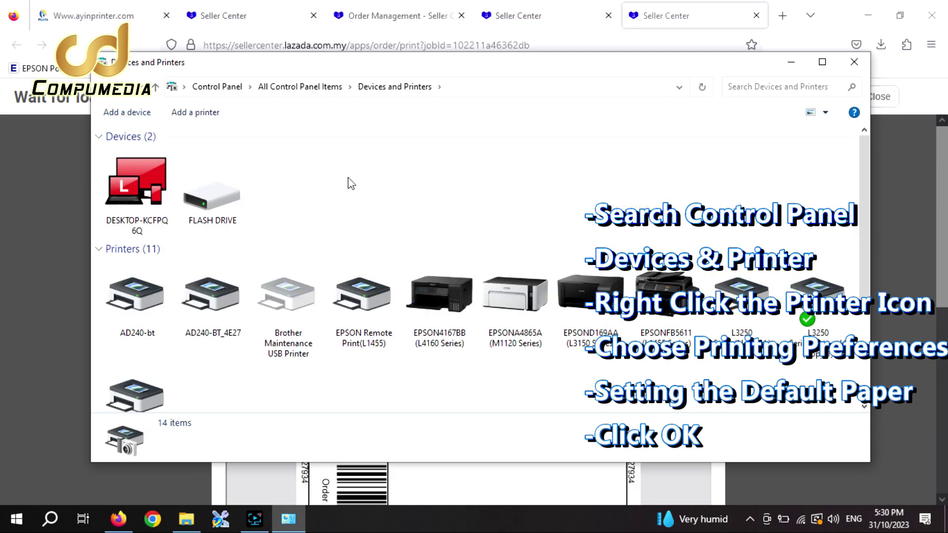
# Set the default paper in the AD240-bt printing preferences to 100mm x 150mm and close Devices and Printers.
pyautogui.click(126, 324)
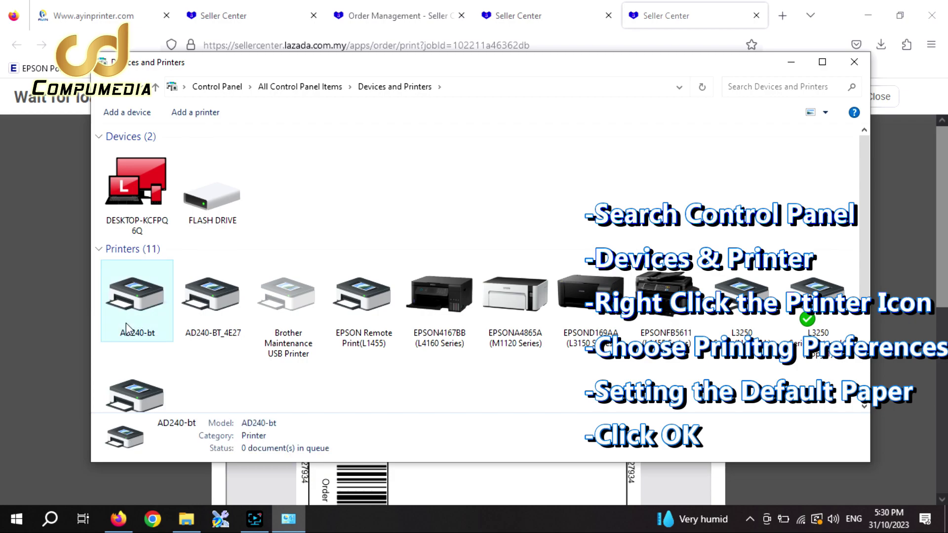
pyautogui.rightClick(127, 328)
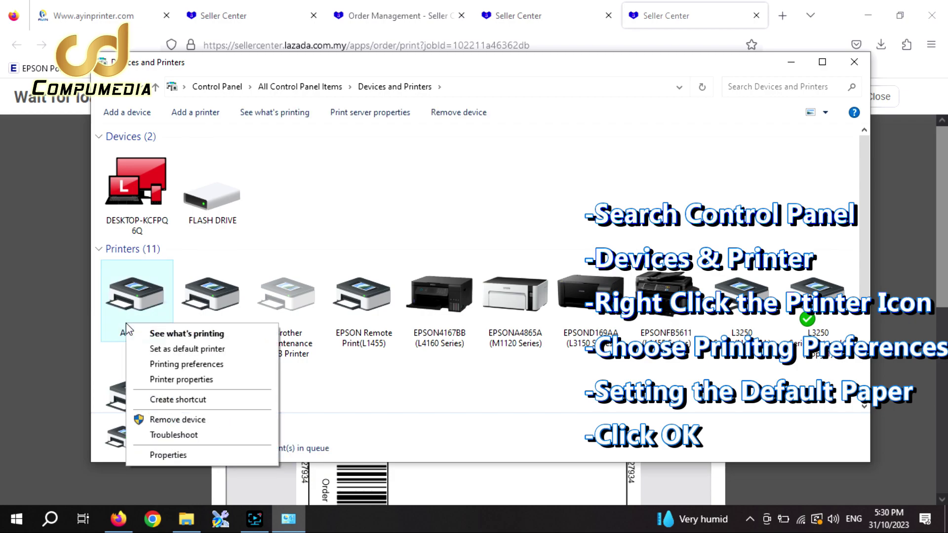
pyautogui.click(157, 365)
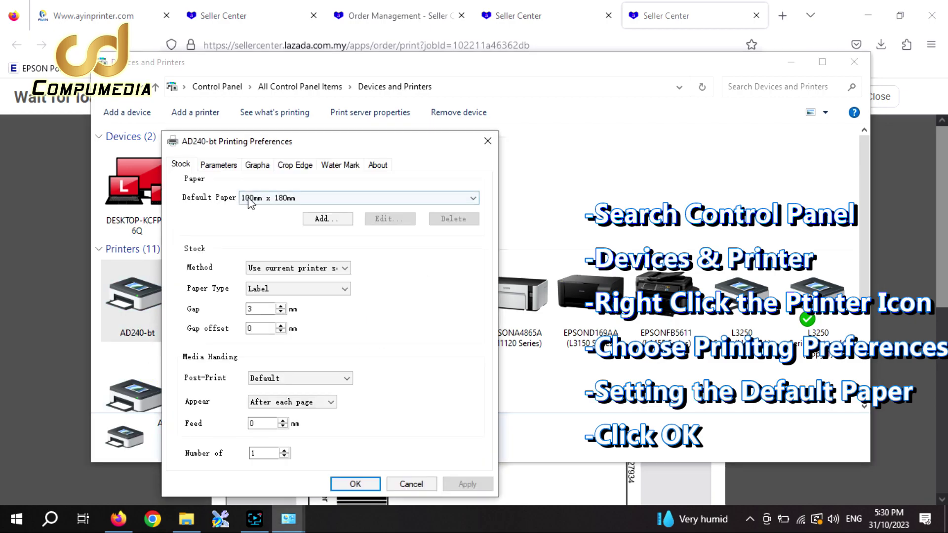
pyautogui.click(248, 202)
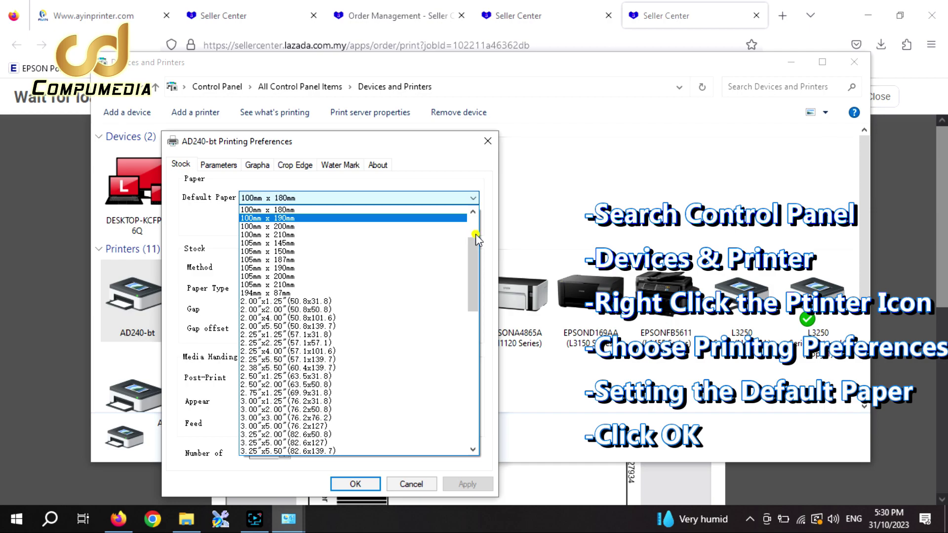
pyautogui.scroll(3, 476, 234)
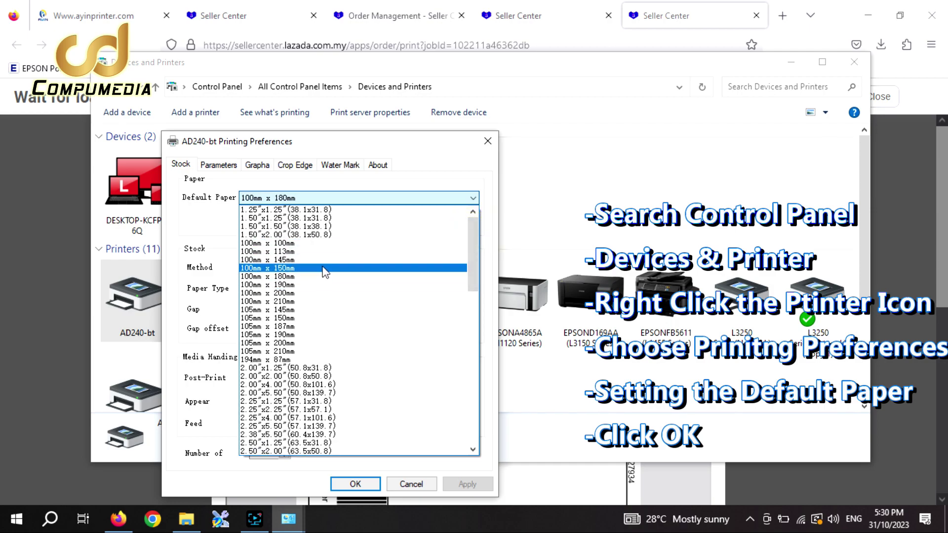
pyautogui.click(284, 269)
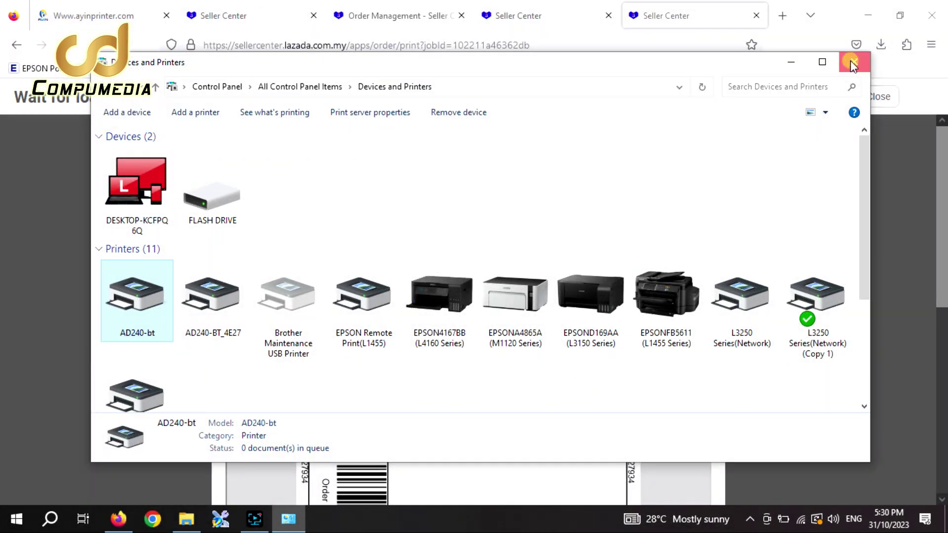
pyautogui.click(850, 60)
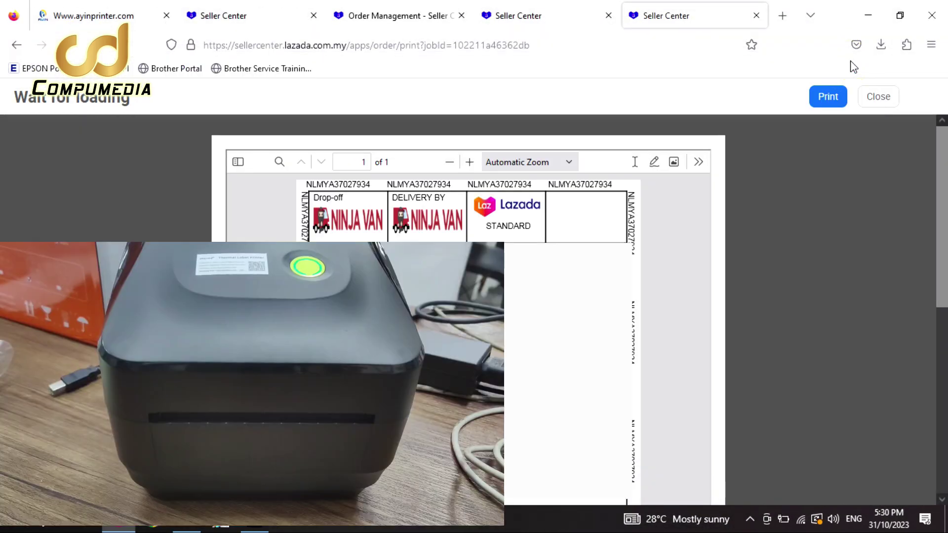
# Print the Lazada shipping label on the AD240-bt printer two times, one copy each.
pyautogui.click(834, 97)
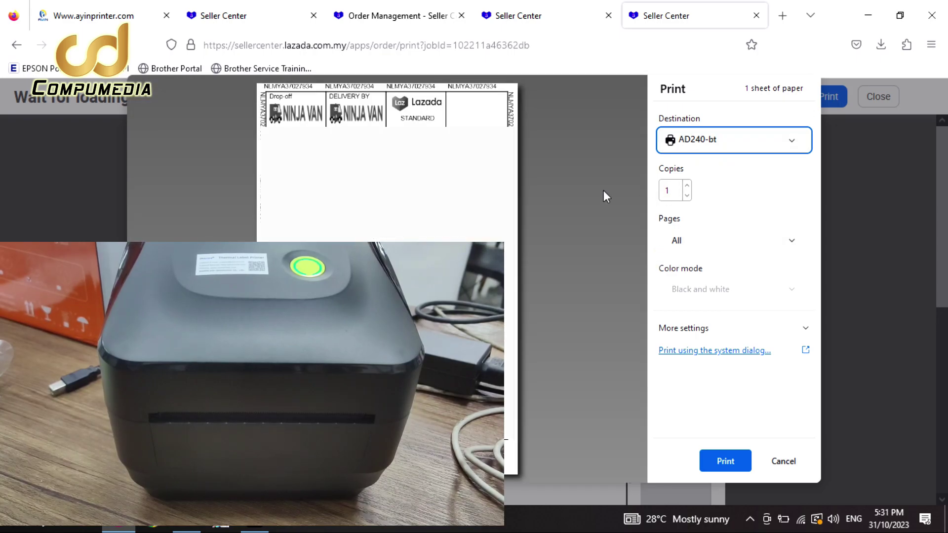
pyautogui.click(710, 460)
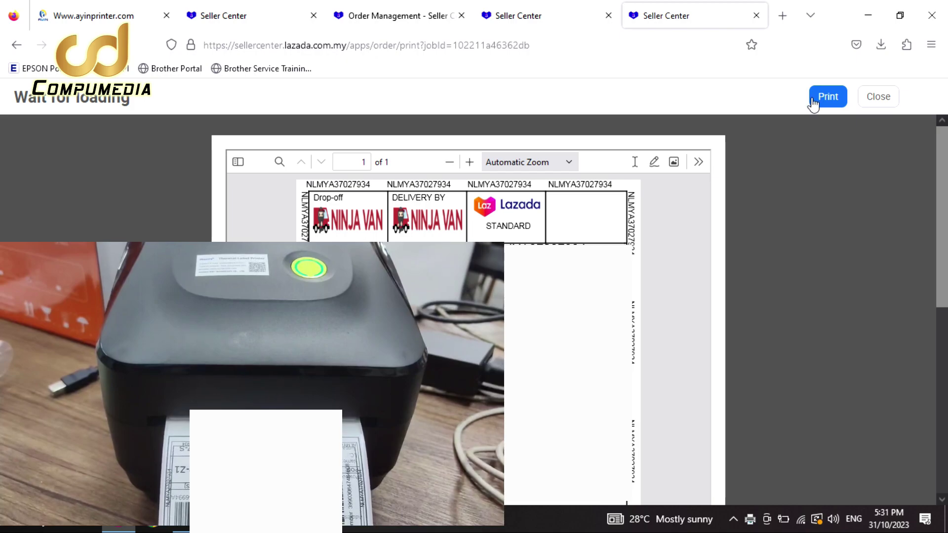
pyautogui.click(820, 97)
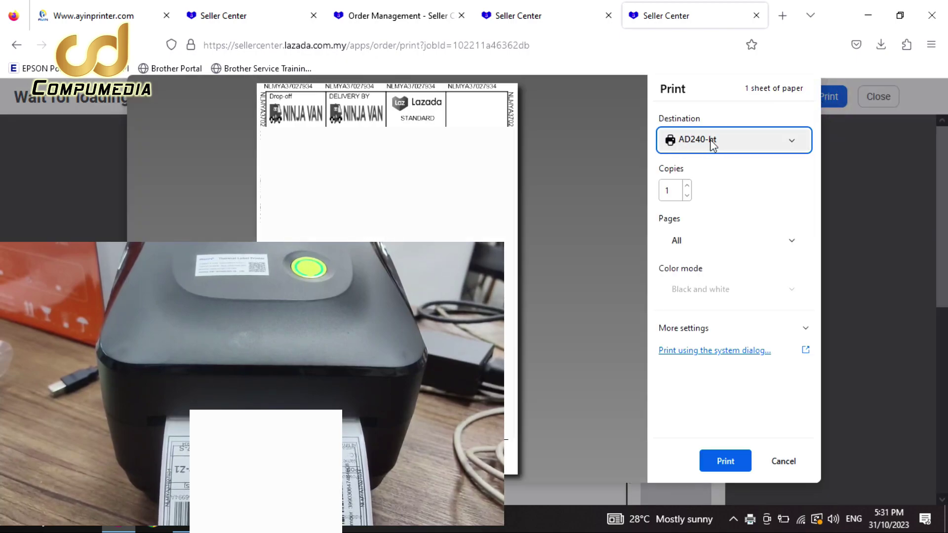
pyautogui.click(722, 462)
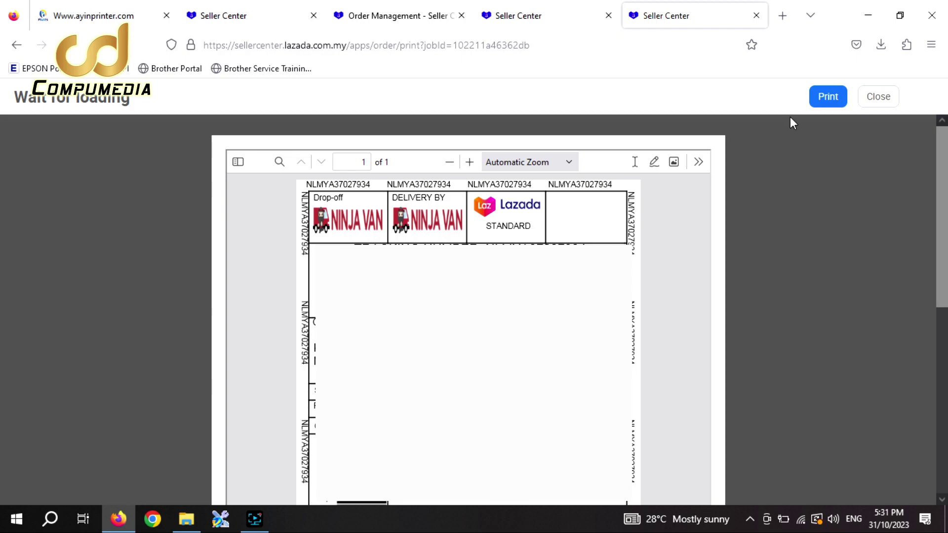
# Close the browser and the AyinEx_Printer_Driver folder window.
pyautogui.click(934, 17)
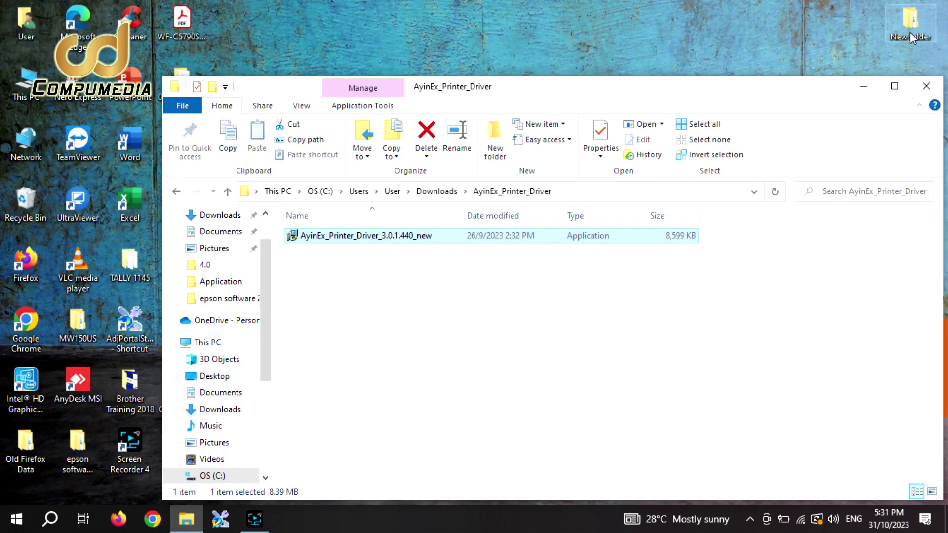
pyautogui.click(926, 88)
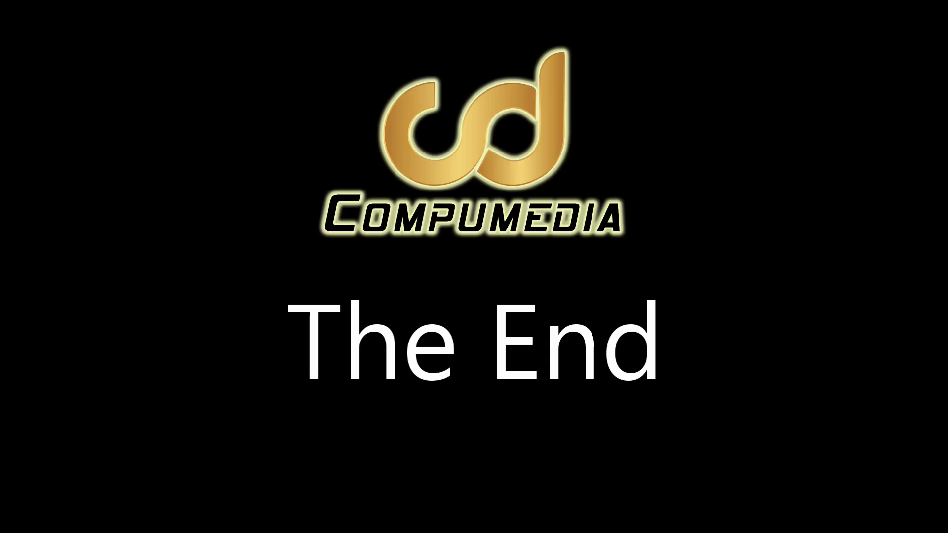